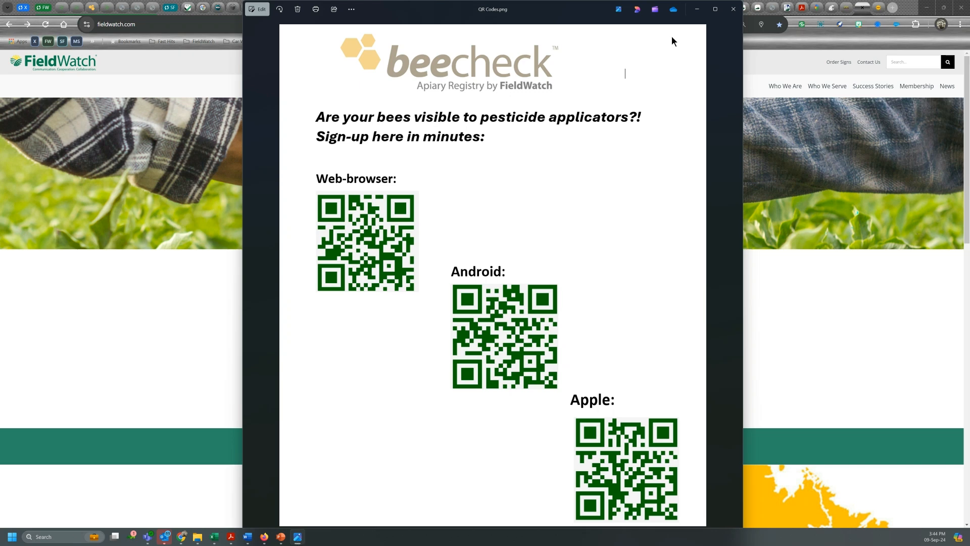
- Minimize the QR code image and go to BeeCheck from the FieldWatch homepage
left_click(700, 8)
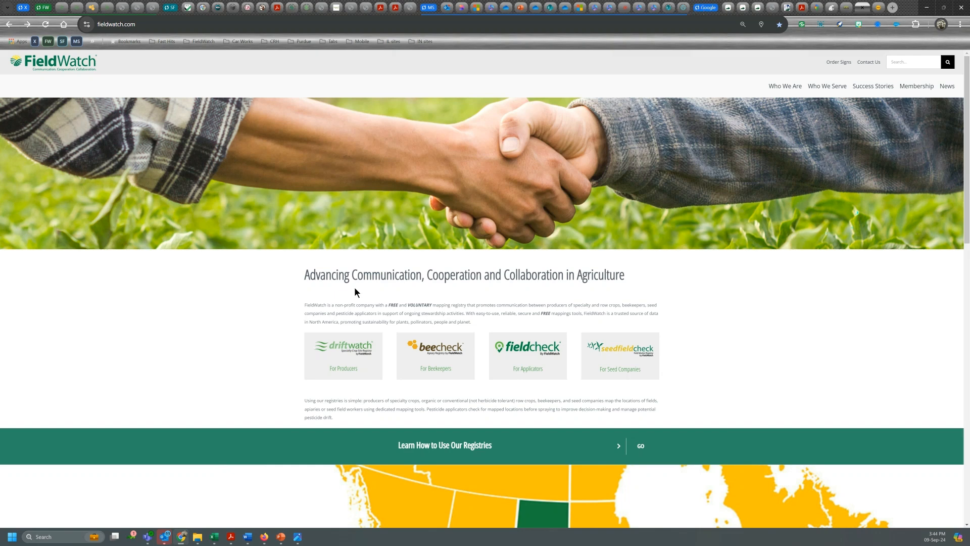
left_click(439, 353)
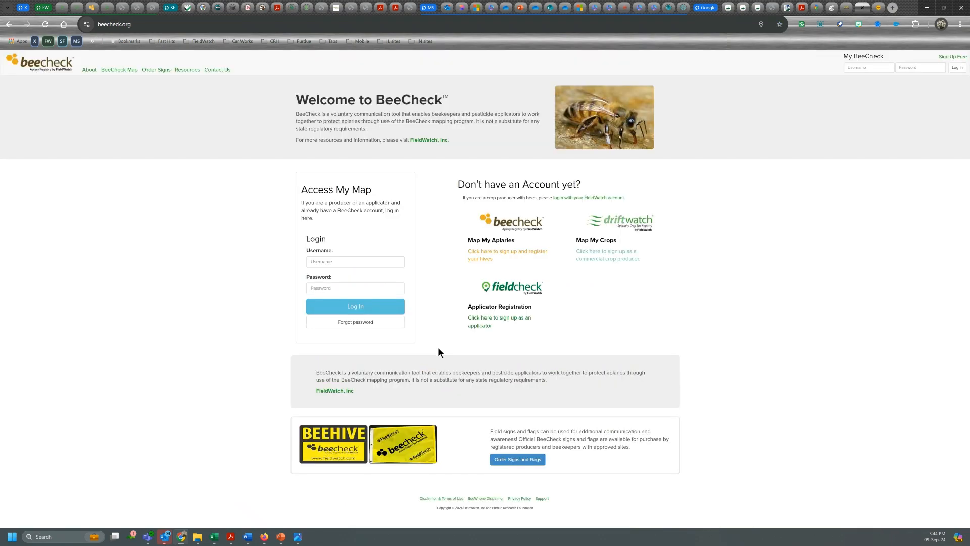
- Start the beekeeper sign-up and choose Indiana as the active state
left_click(488, 258)
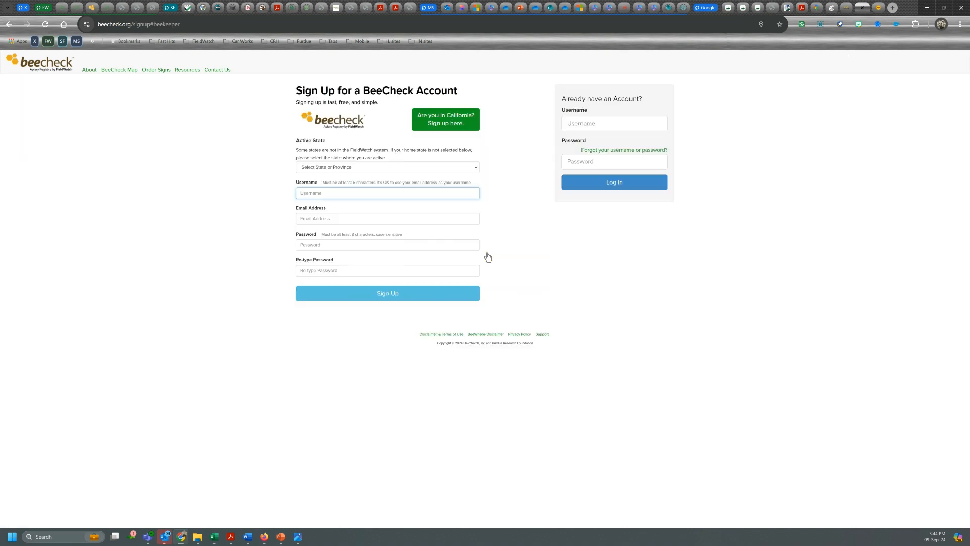
left_click(376, 168)
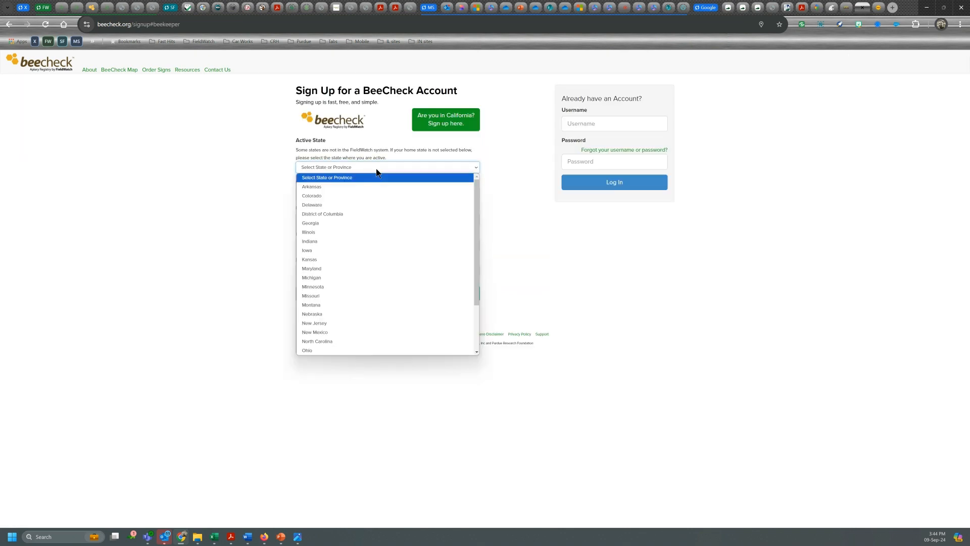
left_click(314, 241)
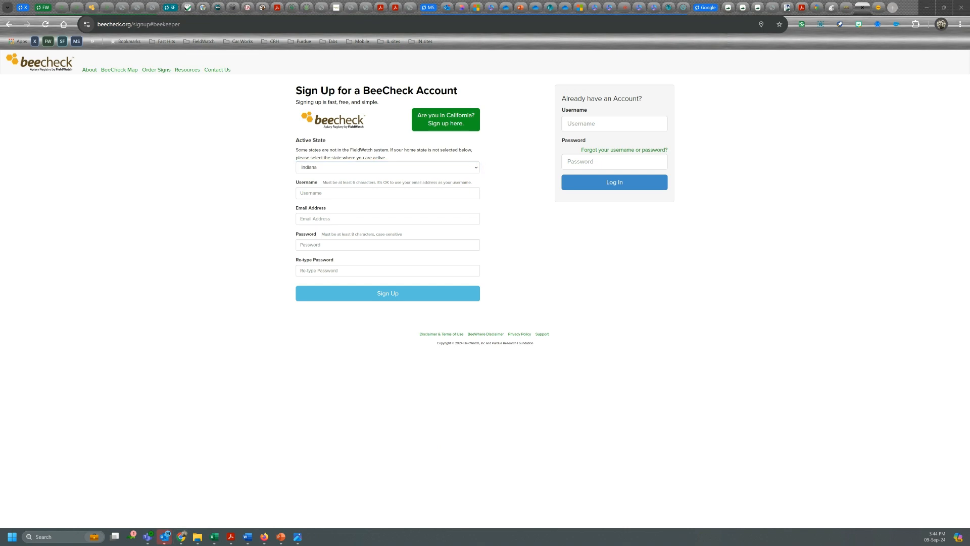
- Paste the e-mail address into both the username and e-mail fields
right_click(313, 193)
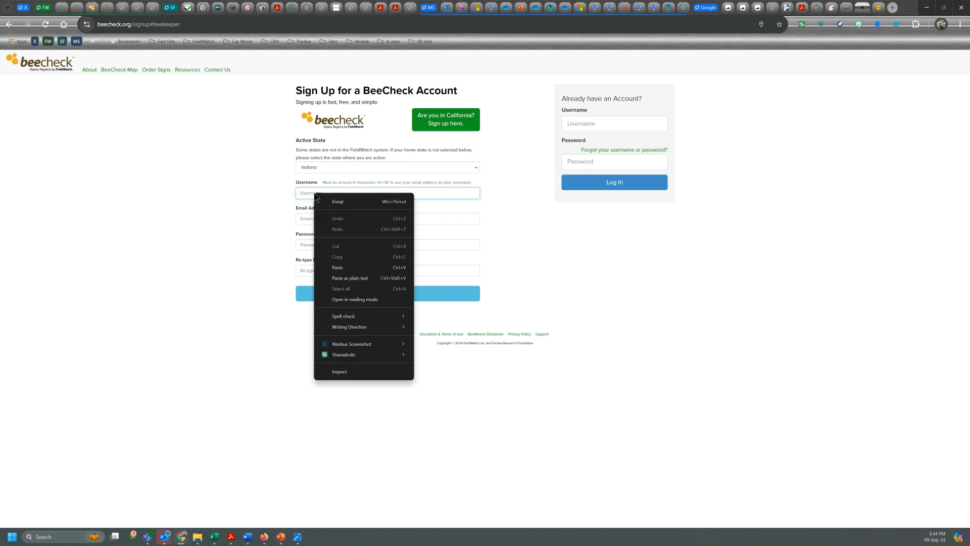
left_click(335, 270)
right_click(304, 219)
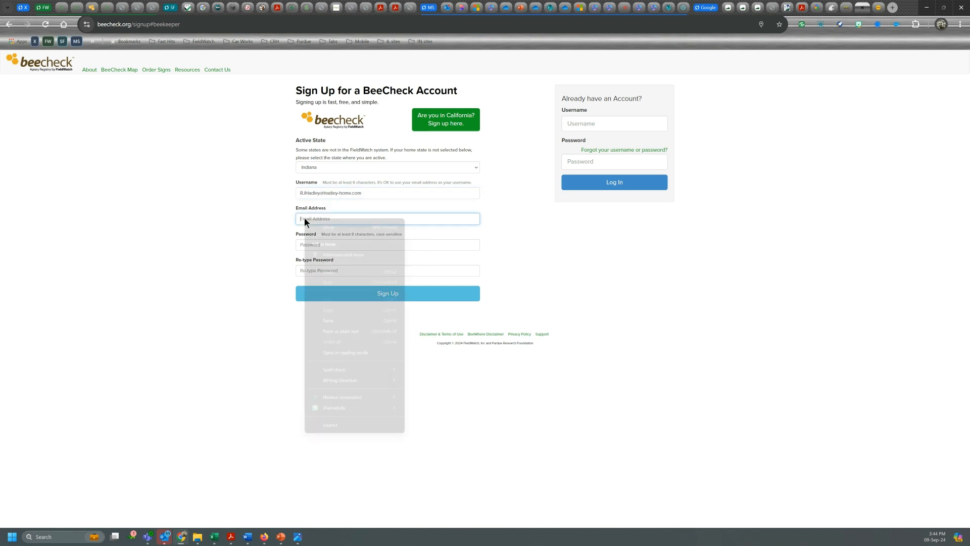
left_click(329, 320)
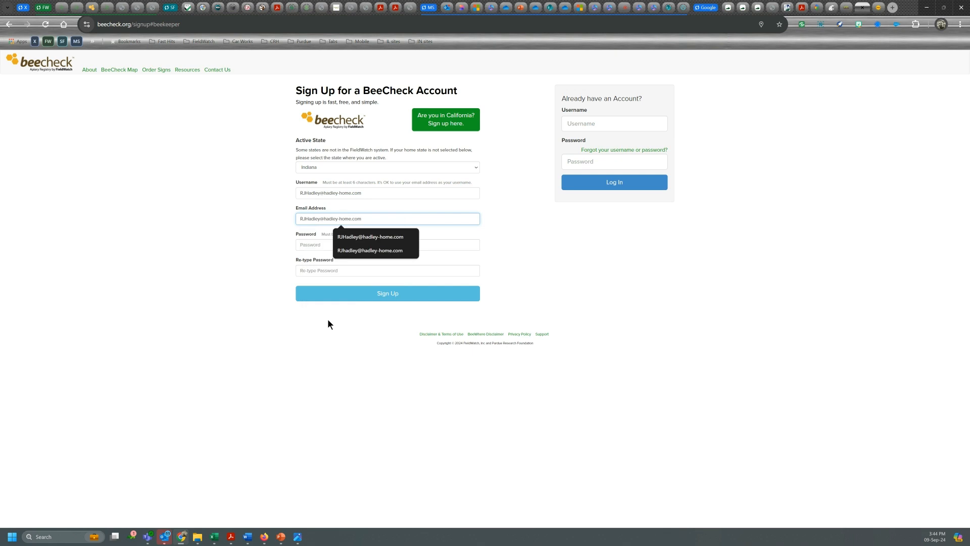
left_click(346, 248)
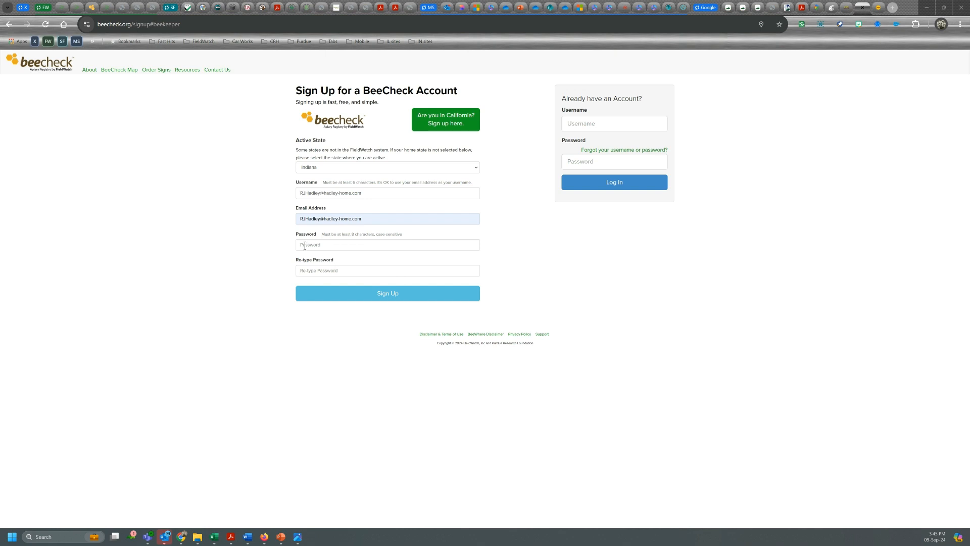
- Paste the account password into both password fields and submit the sign-up
right_click(305, 246)
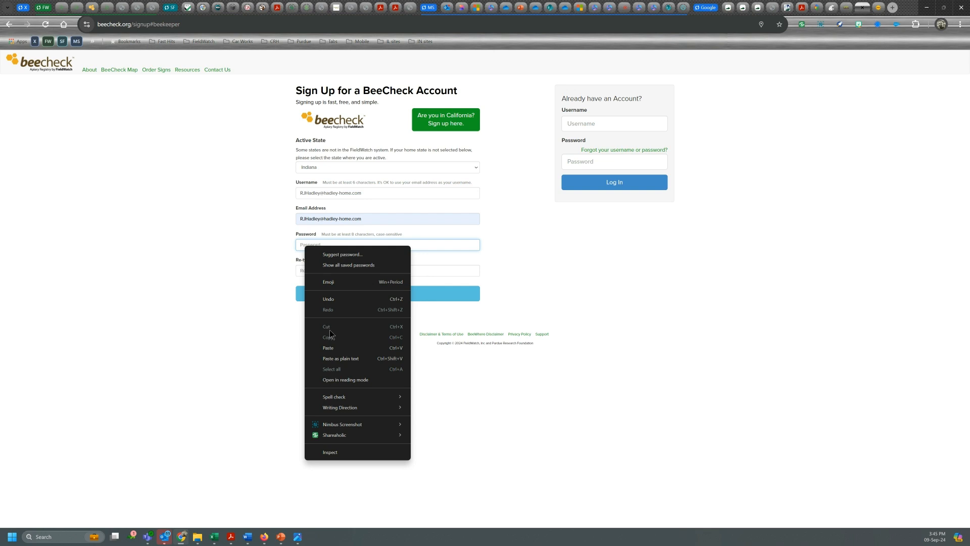
left_click(327, 345)
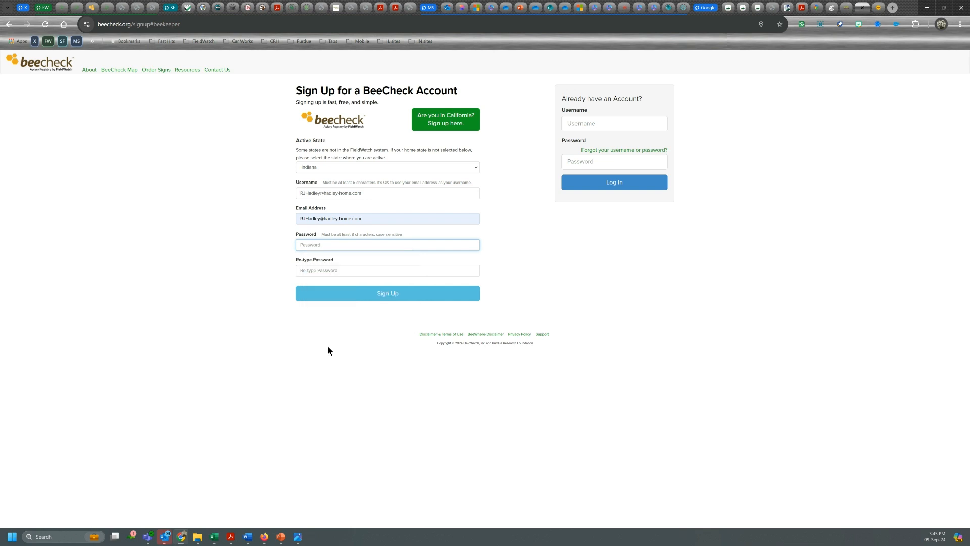
right_click(305, 270)
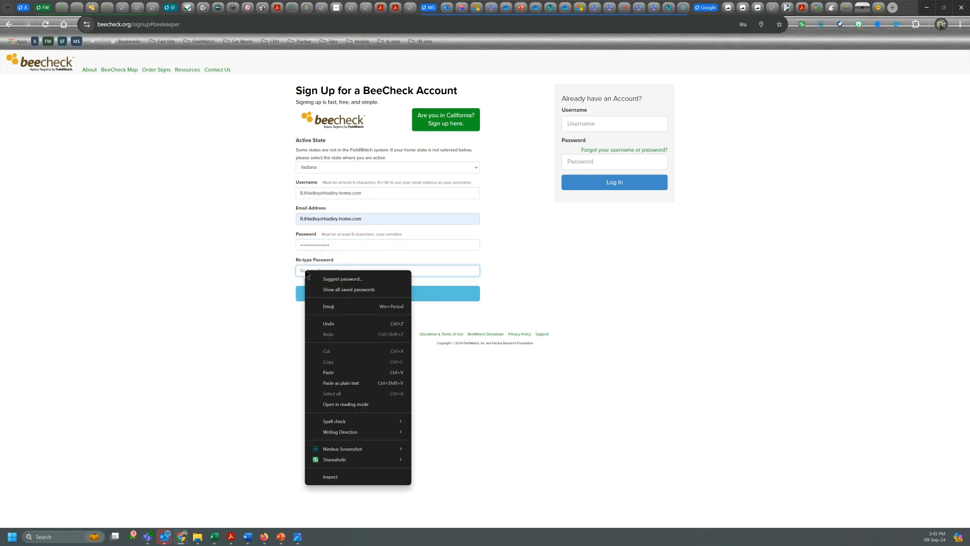
left_click(329, 372)
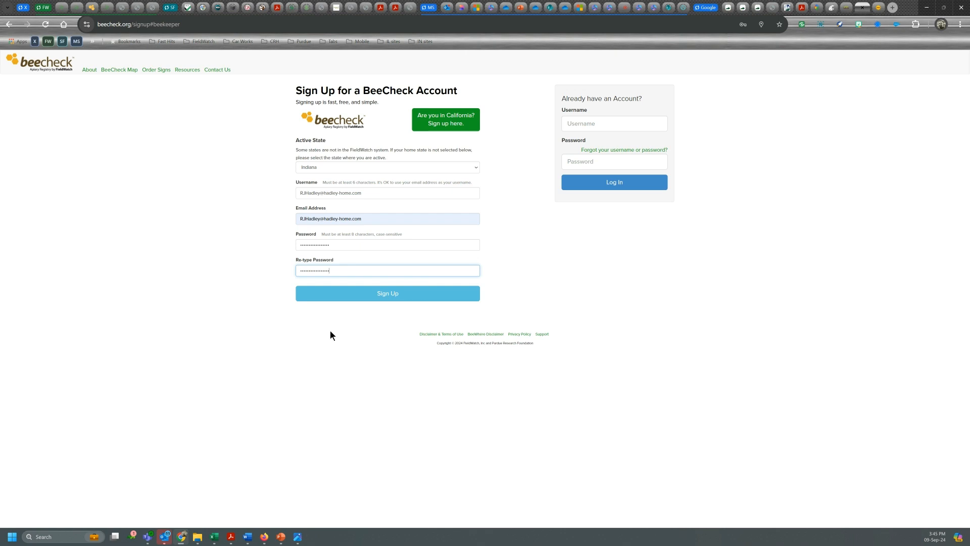
left_click(334, 298)
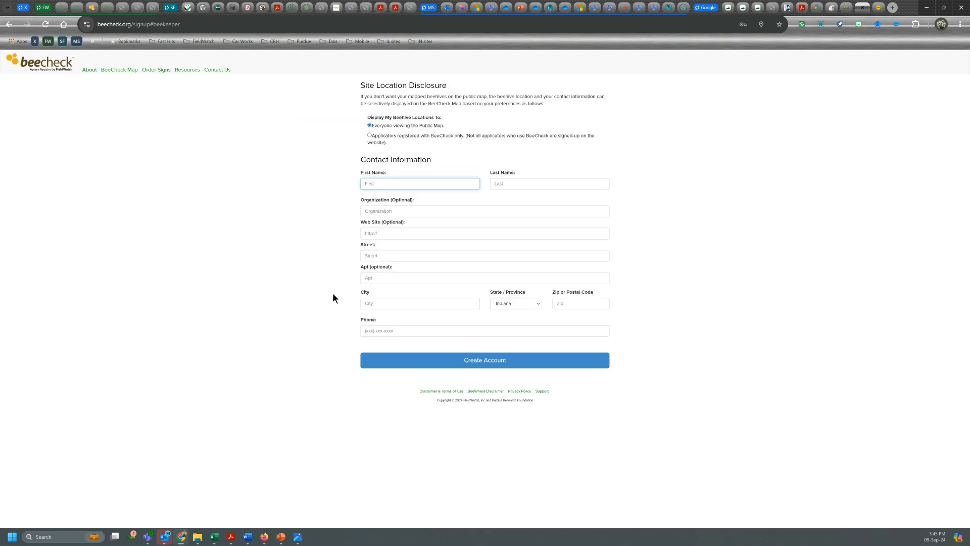
- Show hives only to registered applicators, enter the beekeeper's first and last name, autofill contact details, then submit
left_click(369, 136)
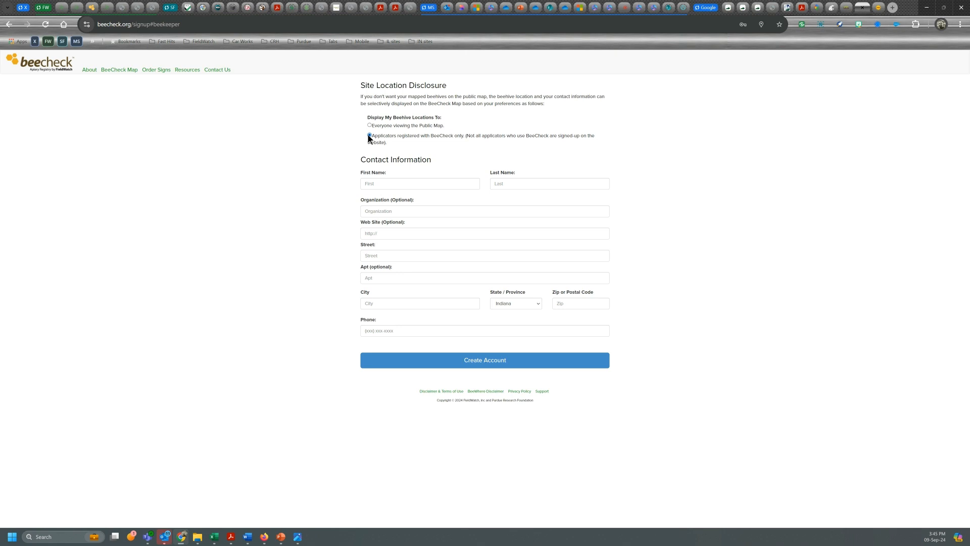
left_click(372, 181)
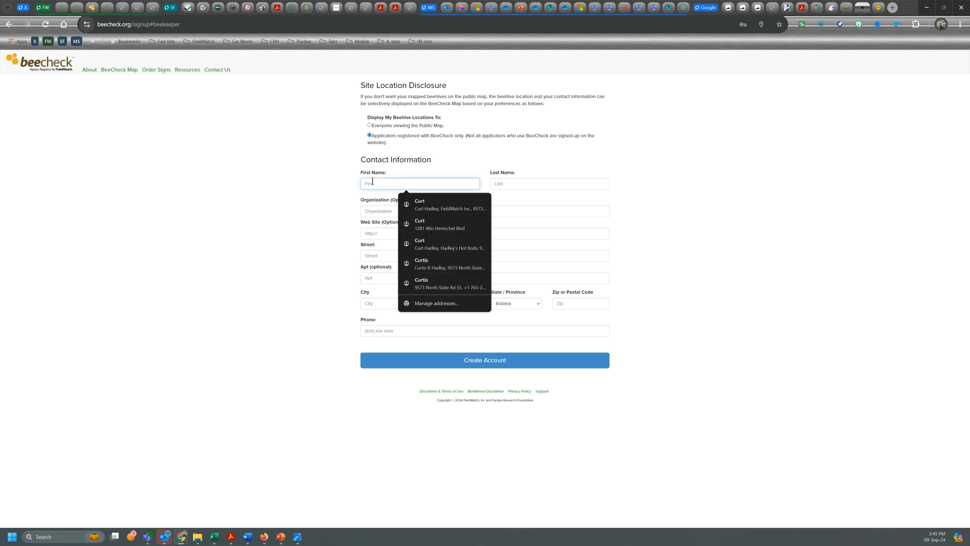
key("Tab")
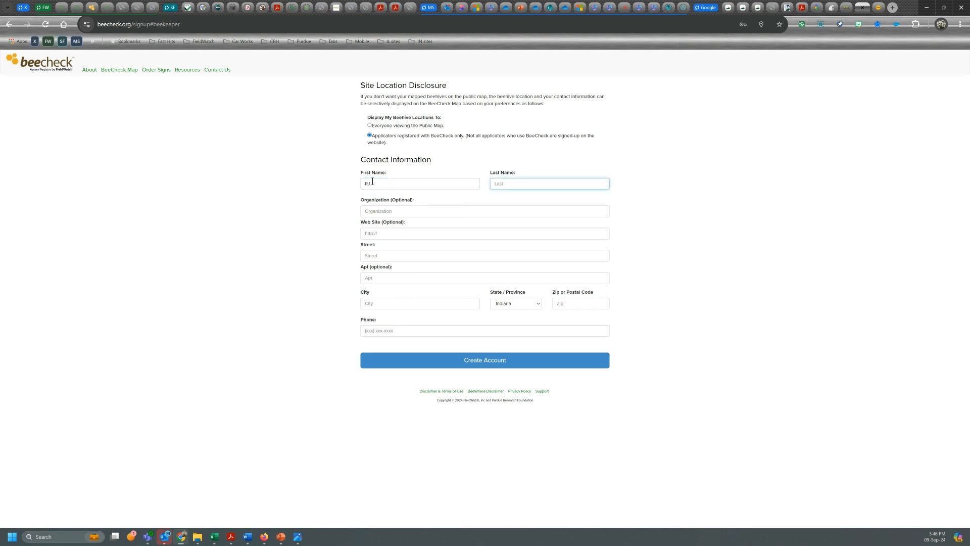
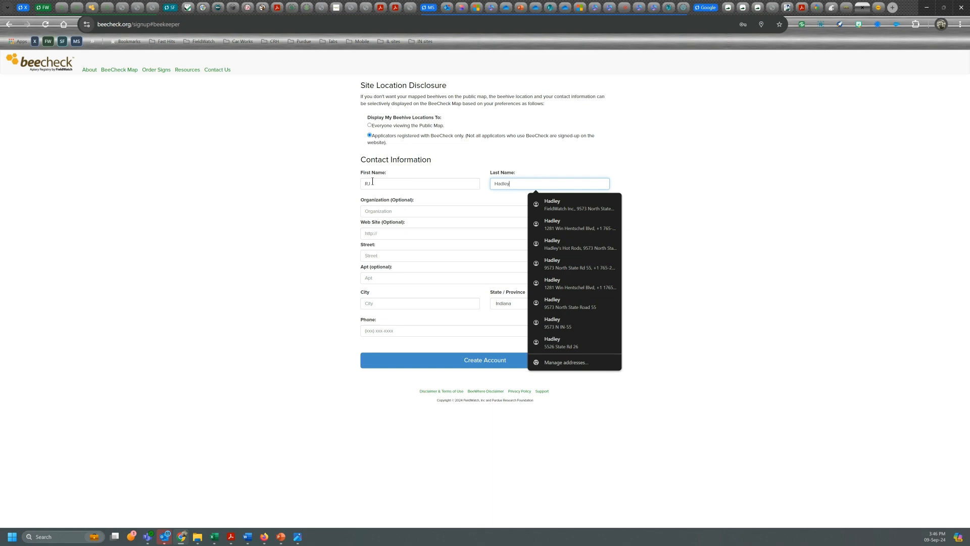
left_click(550, 208)
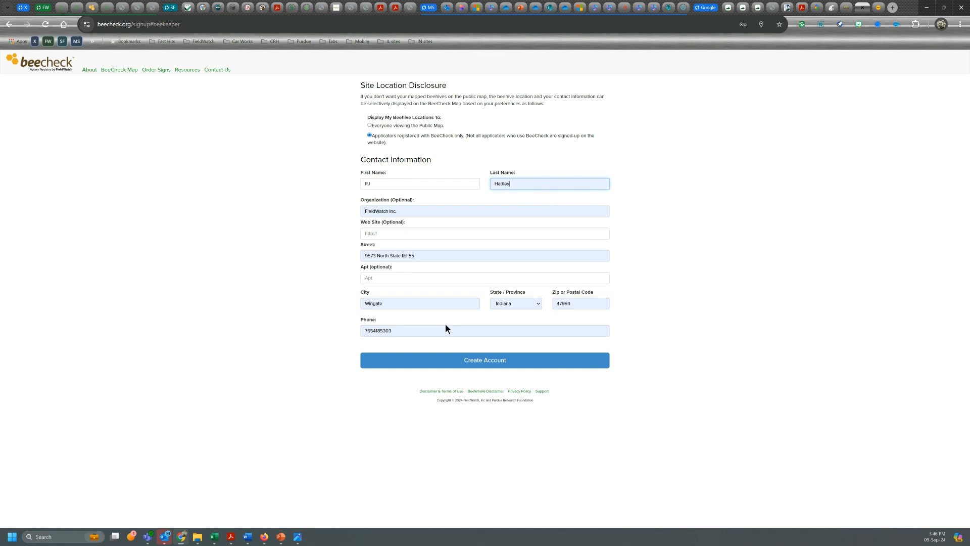
left_click(446, 360)
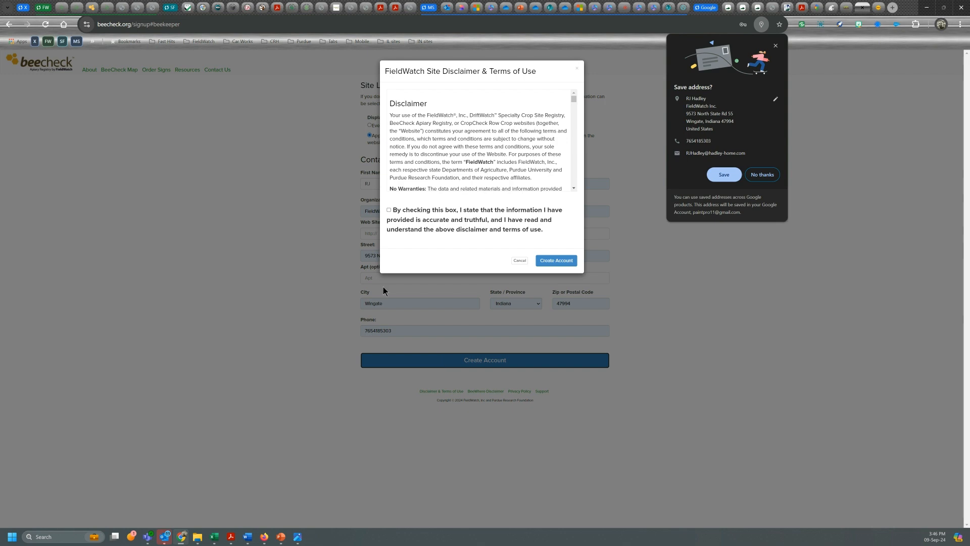
- Accept the FieldWatch disclaimer and terms of use and create the account
left_click(388, 210)
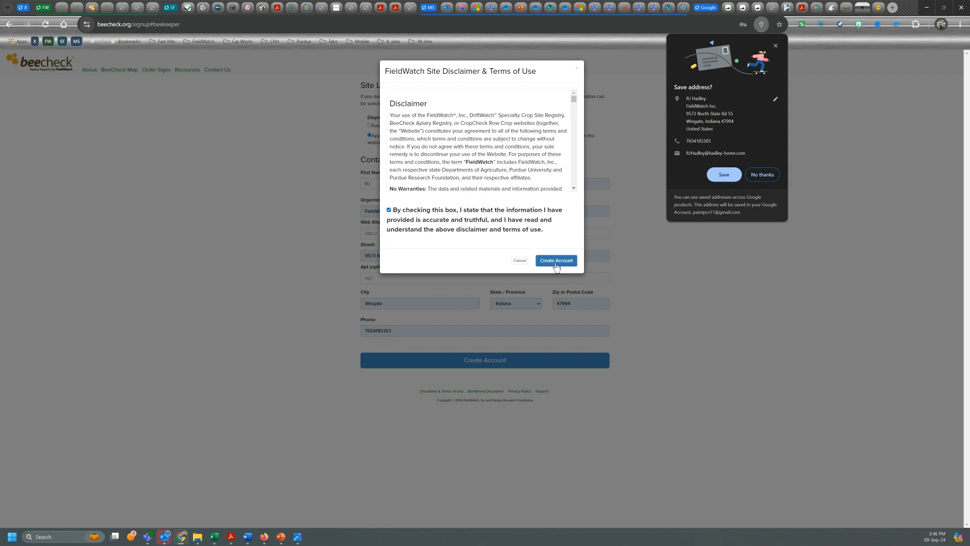
left_click(556, 263)
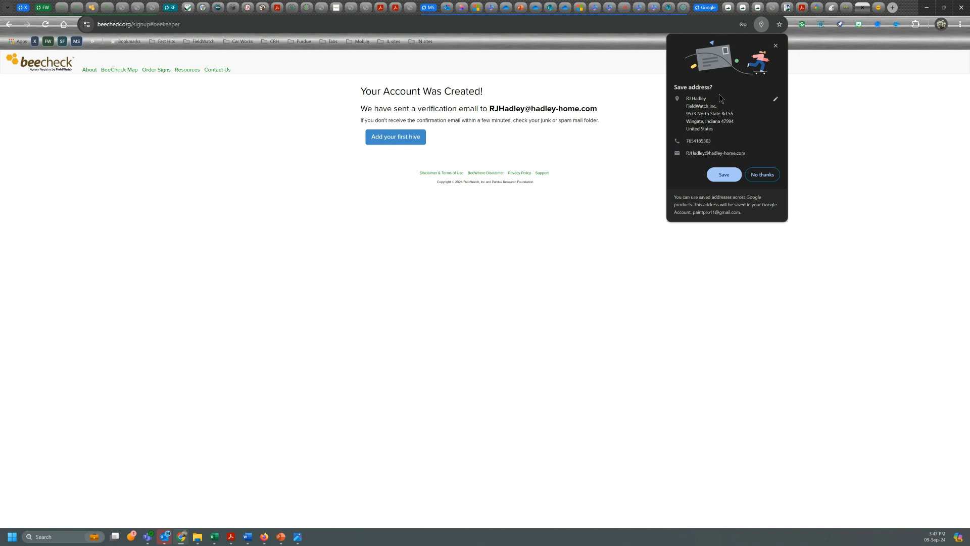
- Dismiss Chrome's 'Save address?' offer
left_click(775, 46)
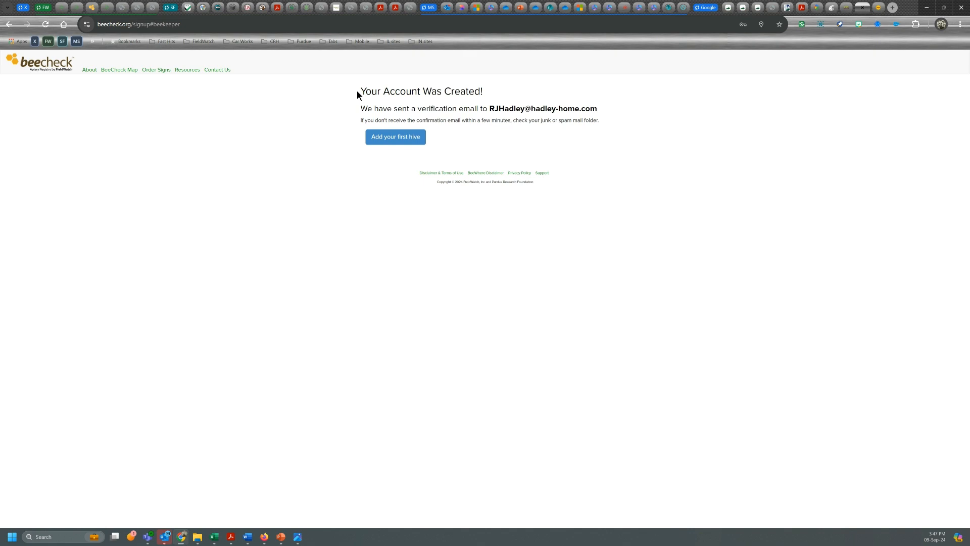
- Start a new apiary as Hobbyist, permanent for the season, sharing your location
left_click(383, 141)
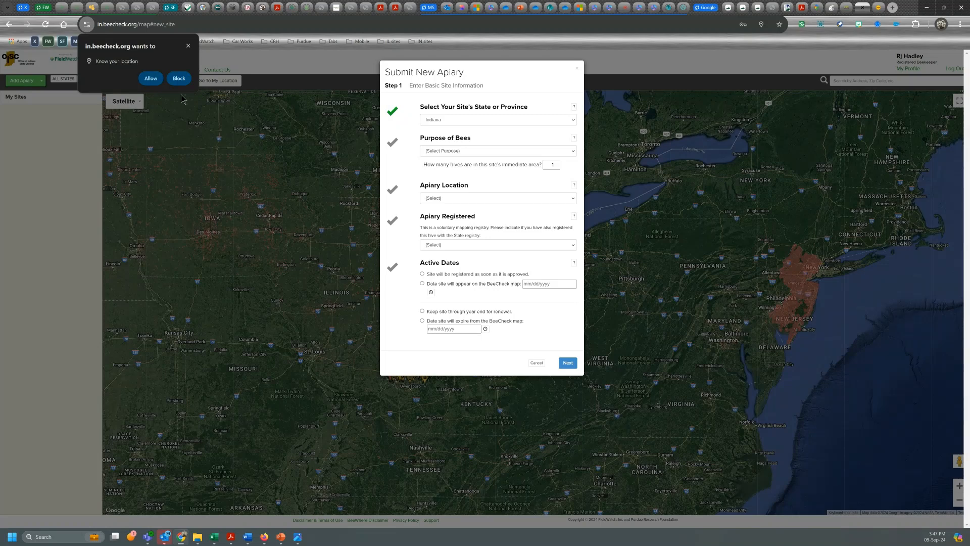
left_click(151, 81)
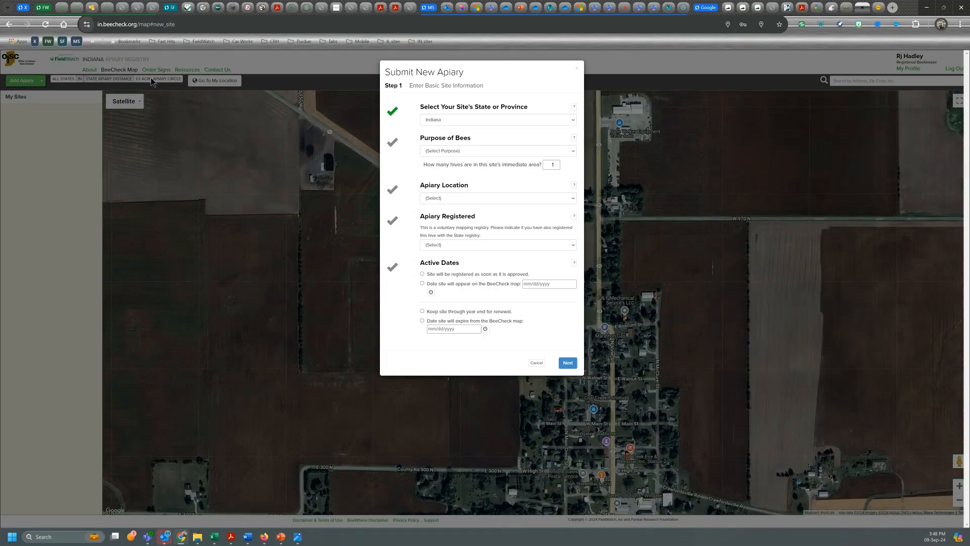
left_click(488, 151)
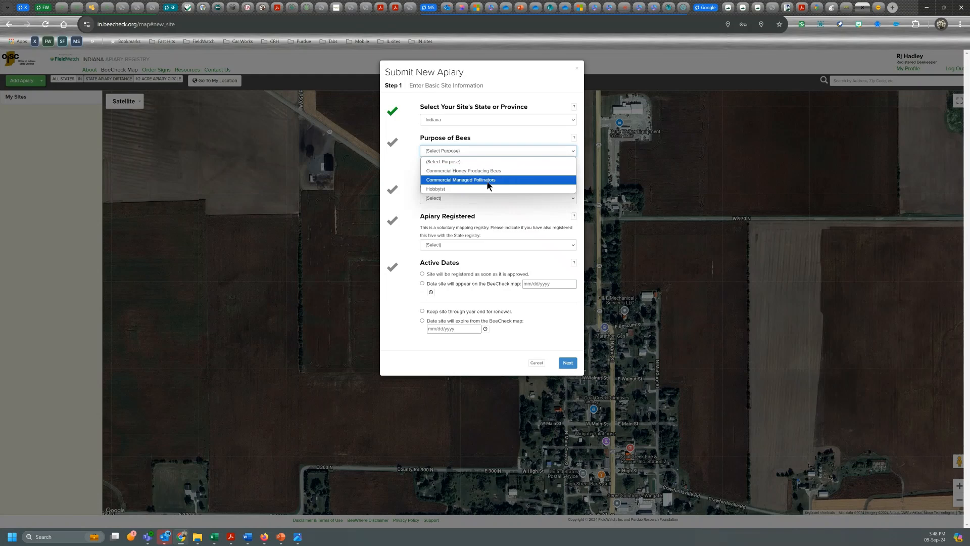
left_click(438, 190)
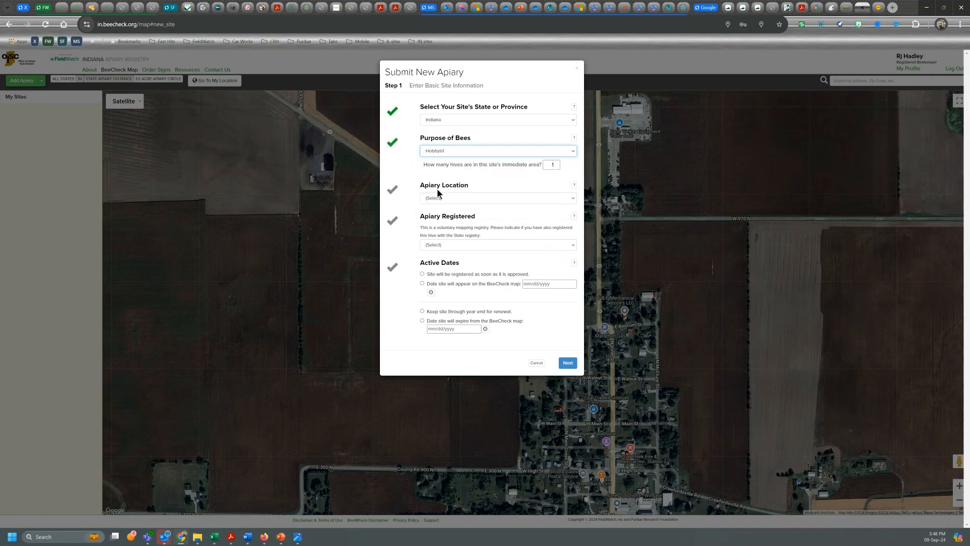
left_click(452, 198)
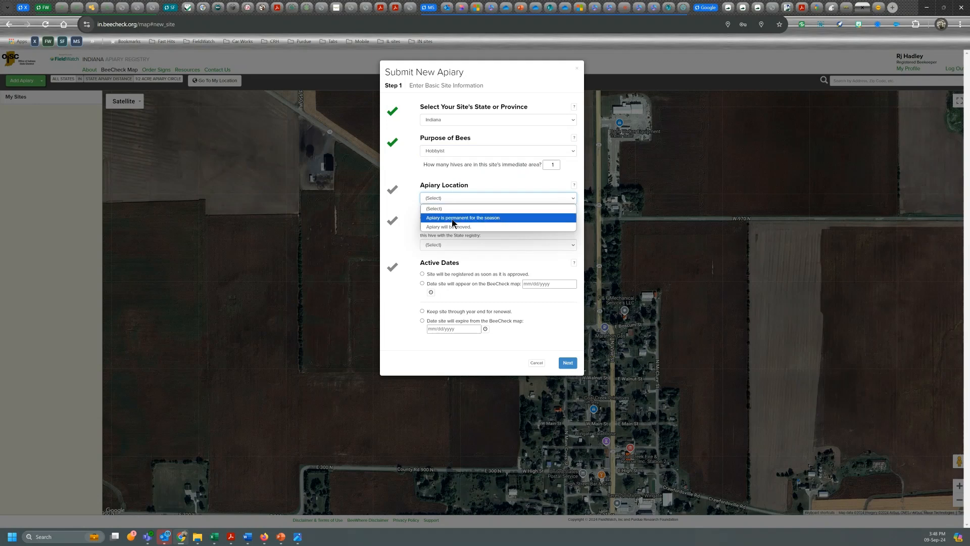
left_click(453, 219)
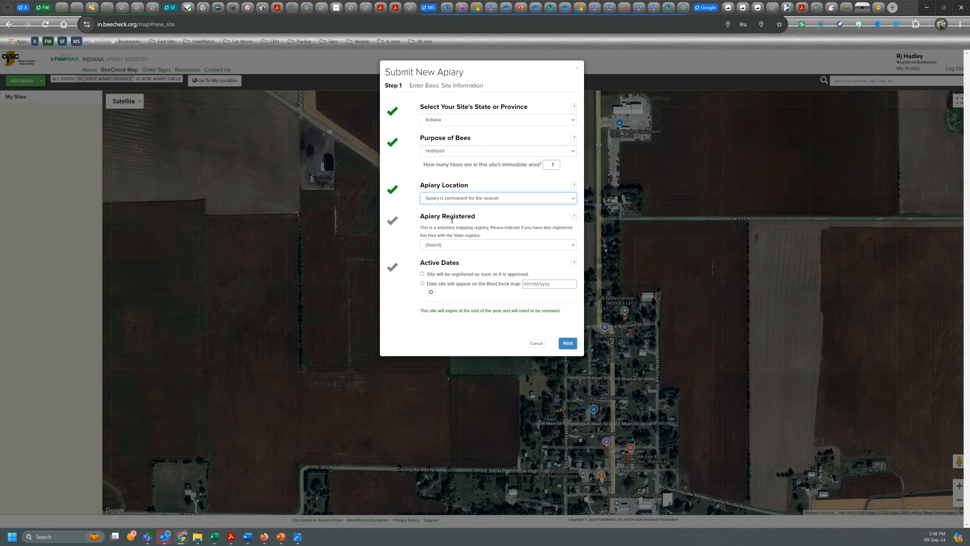
- Mark it as voluntary-registry-only, appearing from 09/09/2024
left_click(573, 246)
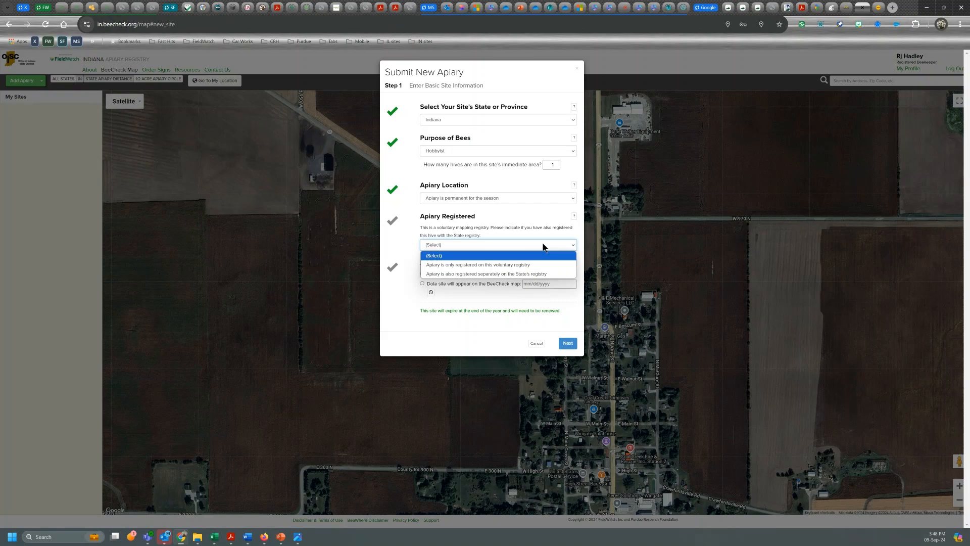
left_click(486, 265)
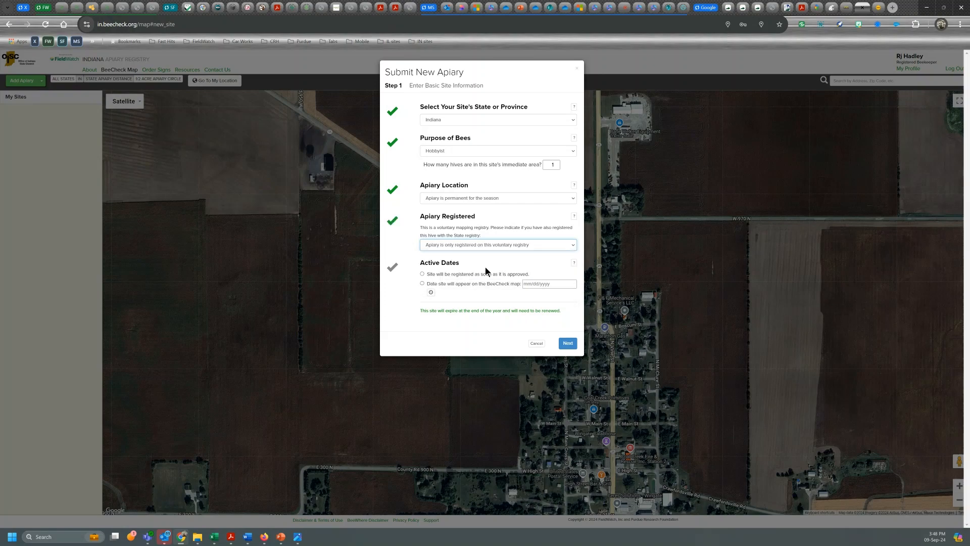
left_click(422, 283)
left_click(431, 293)
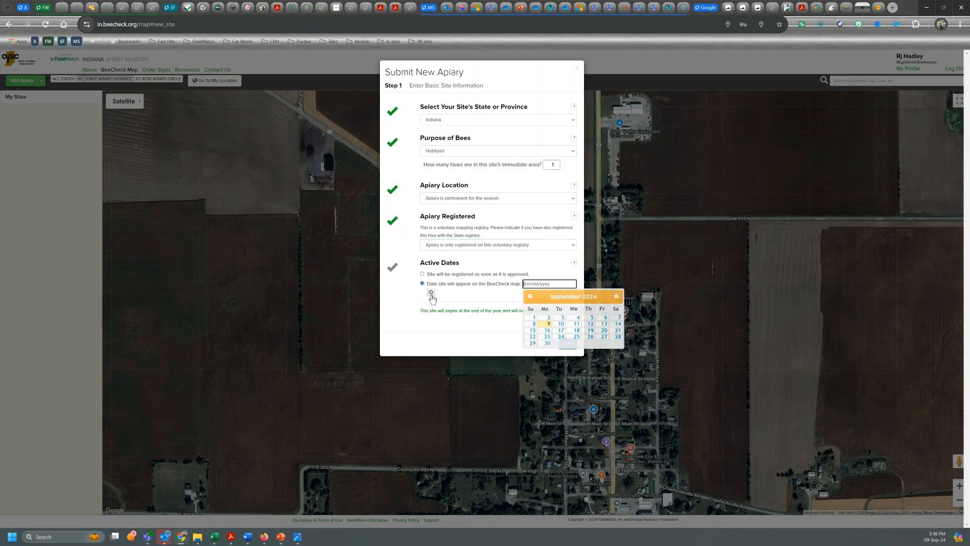
left_click(545, 325)
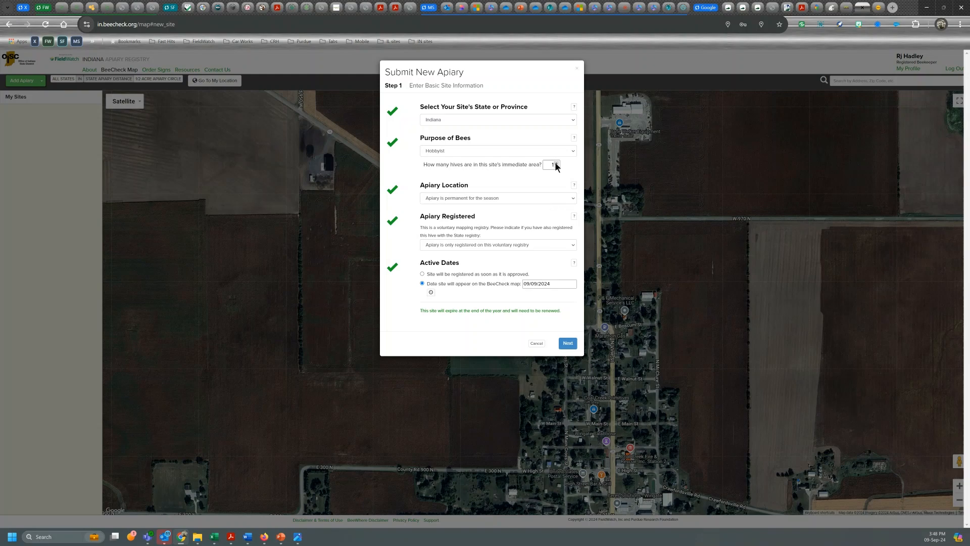
- Set the hive count to 5 and continue to additional notes
left_click(556, 163)
left_click(556, 163)
left_click(556, 163)
left_click(568, 344)
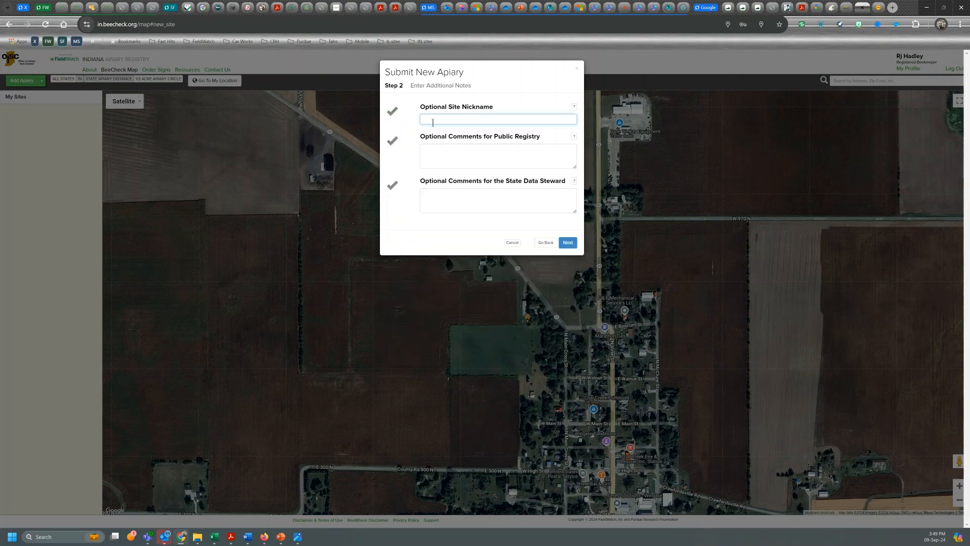
- Nickname the apiary 'RJ Honey', add 'Test ONLY' comments to both boxes, fixing the spelling
type("R")
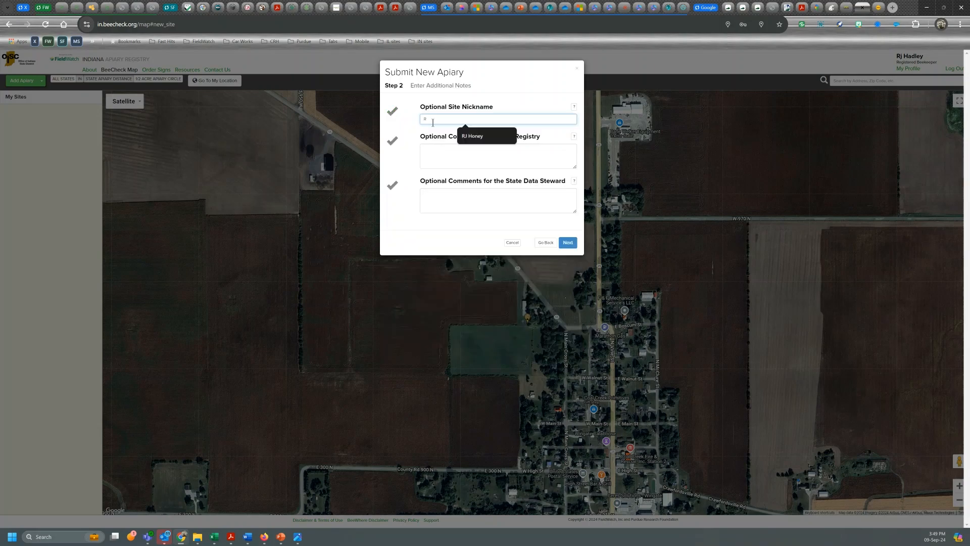
type("J Honey")
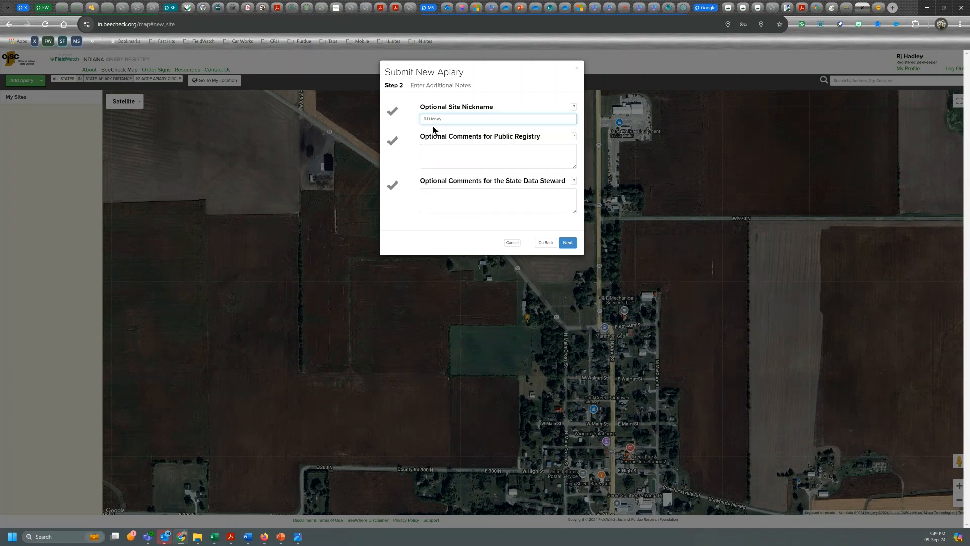
left_click(440, 149)
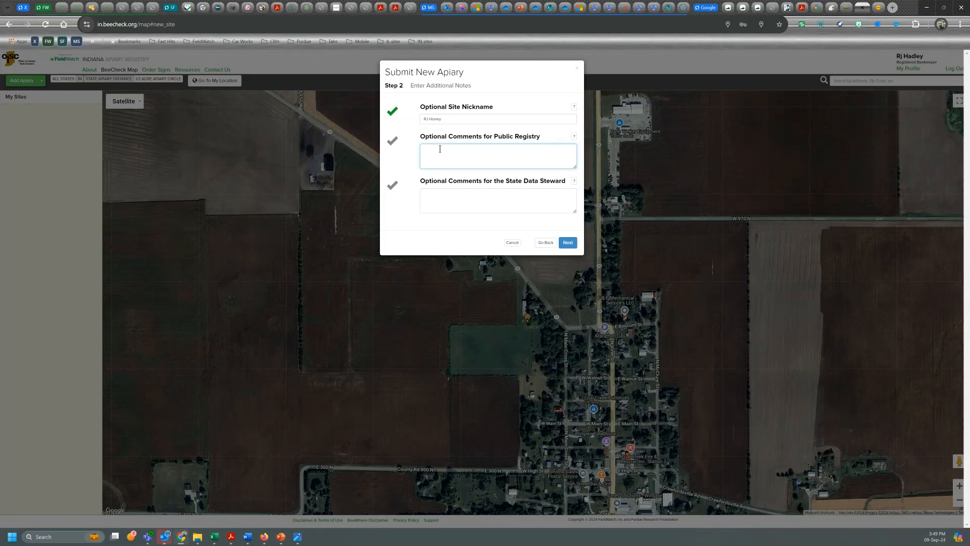
type("Th")
type("st")
type(" ONLY!!!")
left_click(433, 189)
type("TE")
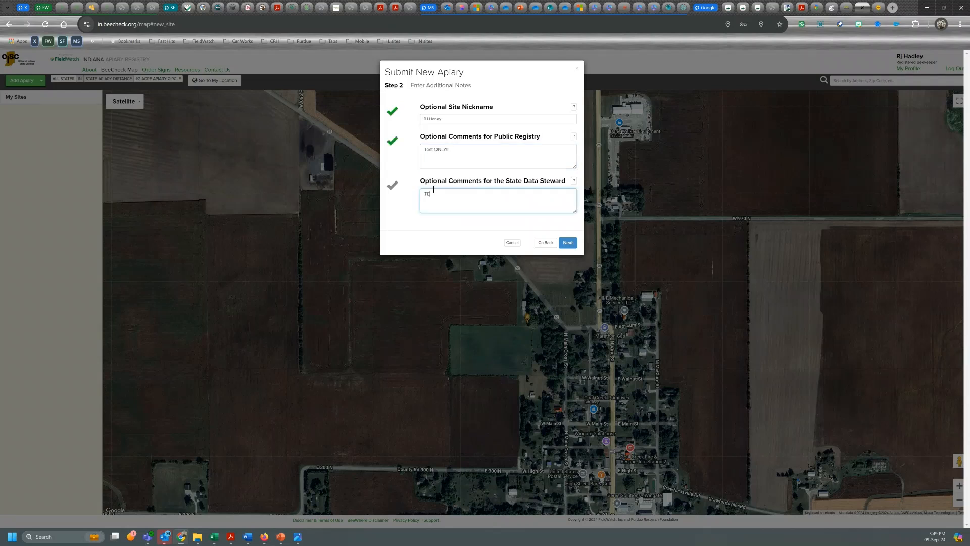
type("st ONLY!")
right_click(429, 194)
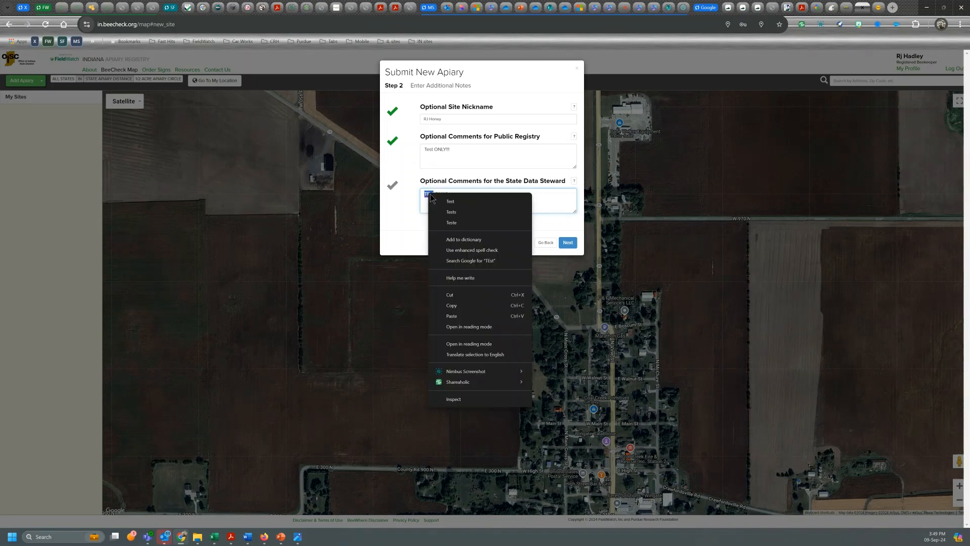
left_click(451, 201)
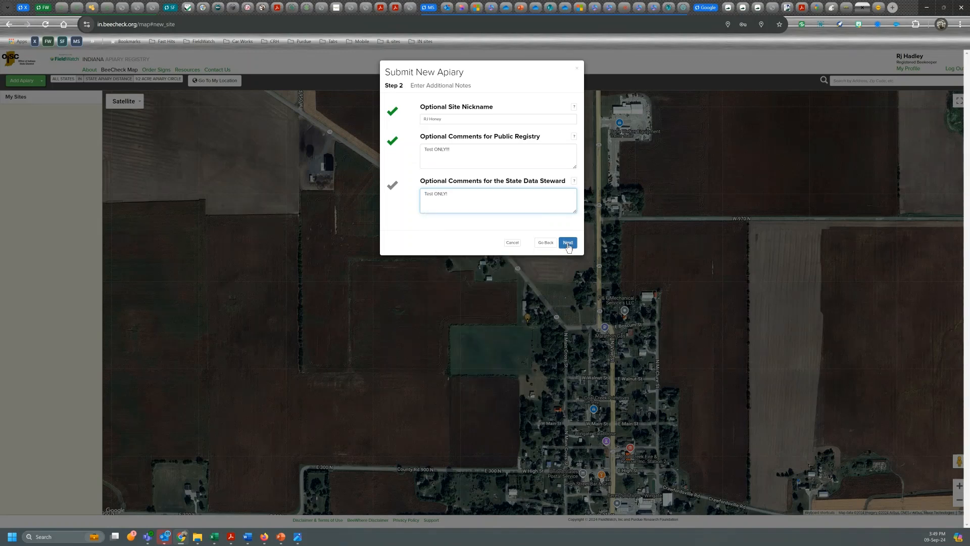
left_click(568, 243)
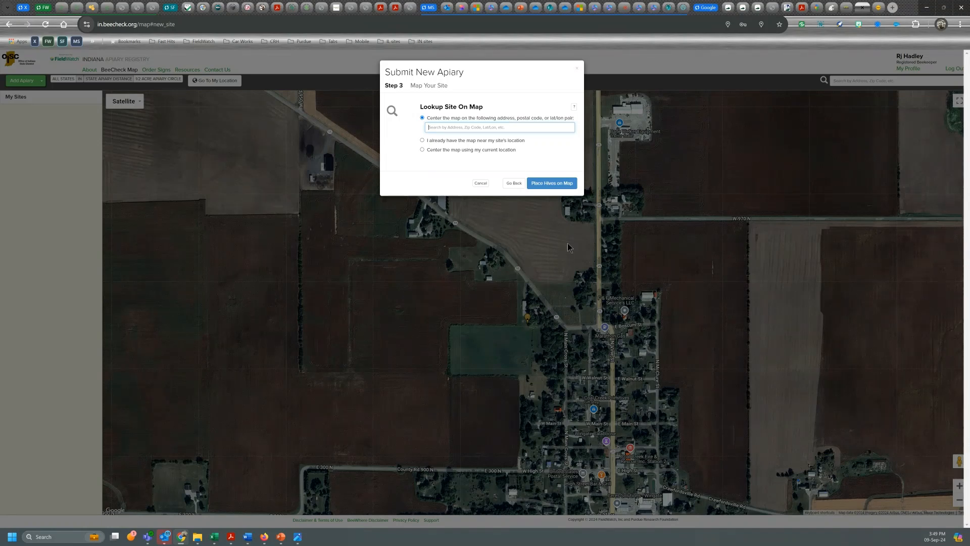
- From the current map view, zoom in on the field corner and choose manual hive placement
left_click(422, 141)
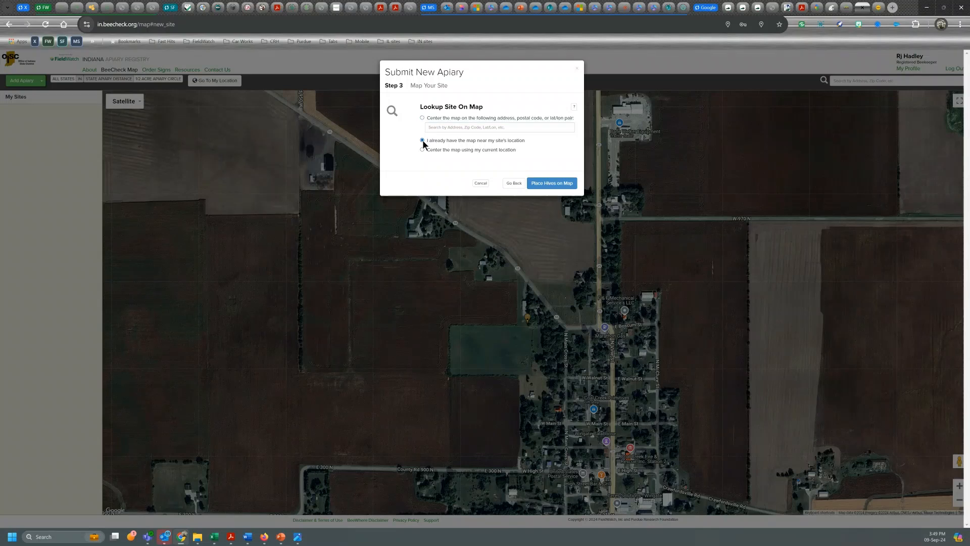
left_click(543, 184)
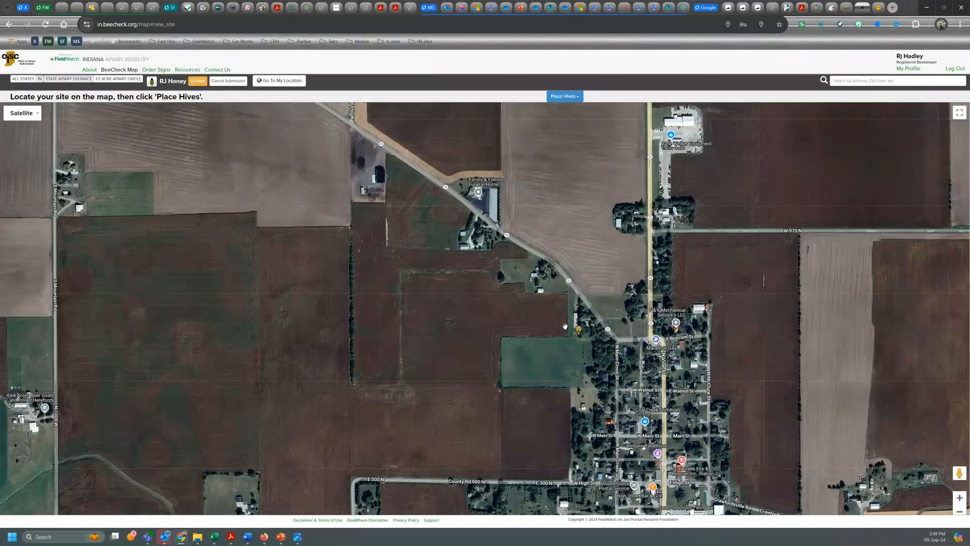
left_click_drag(565, 327, 531, 286)
scroll(531, 287, "up", 3)
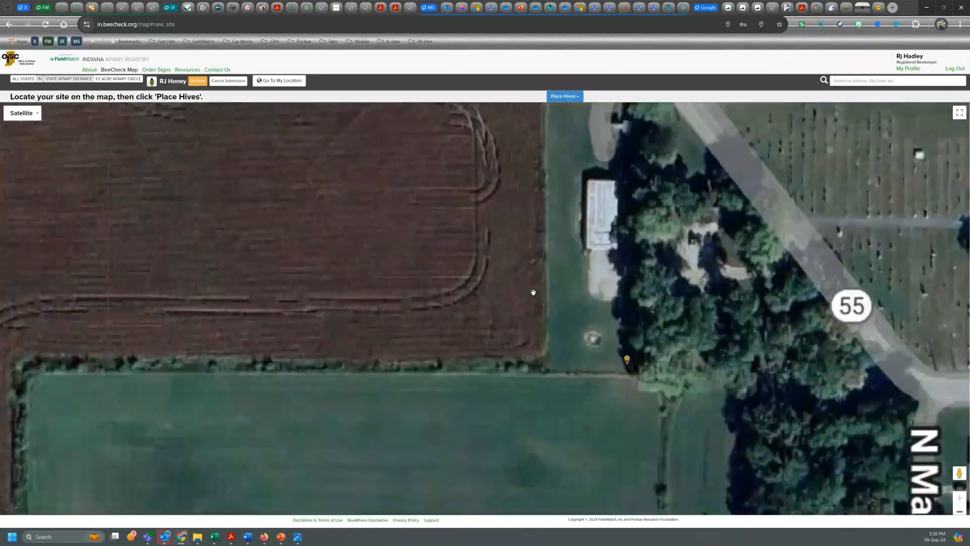
scroll(540, 300, "down", 3)
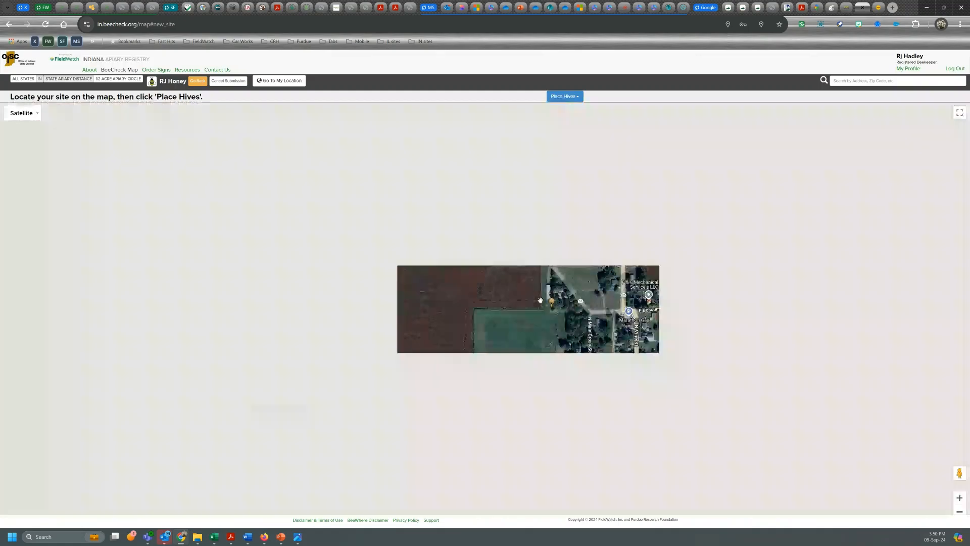
scroll(540, 301, "up", 3)
scroll(540, 301, "up", 2)
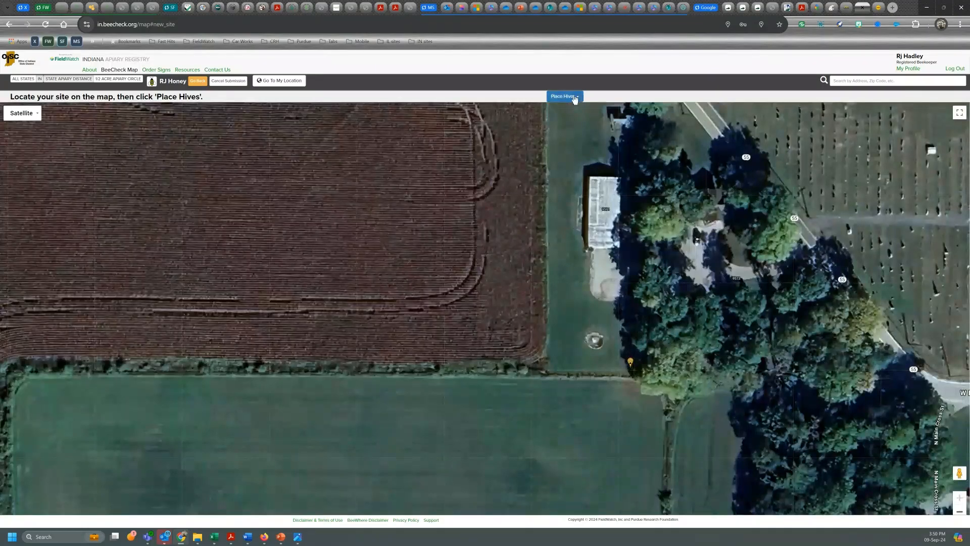
left_click(575, 98)
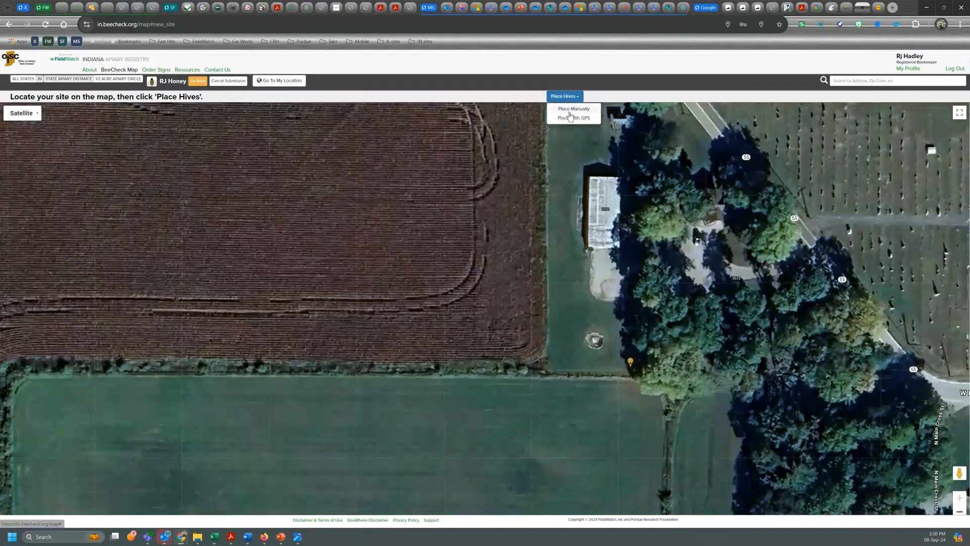
left_click(573, 110)
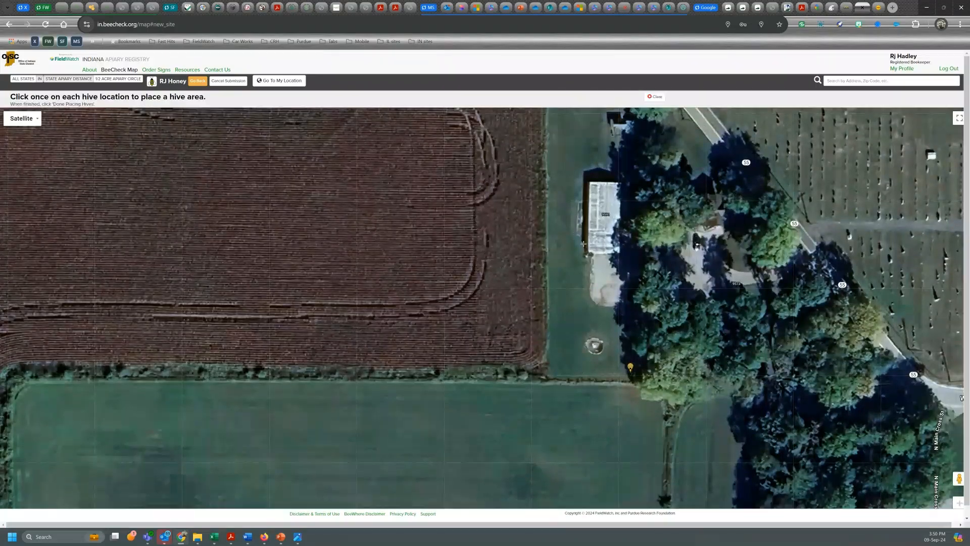
- Place a hive circle just east of the field corner and submit the hives
left_click(676, 372)
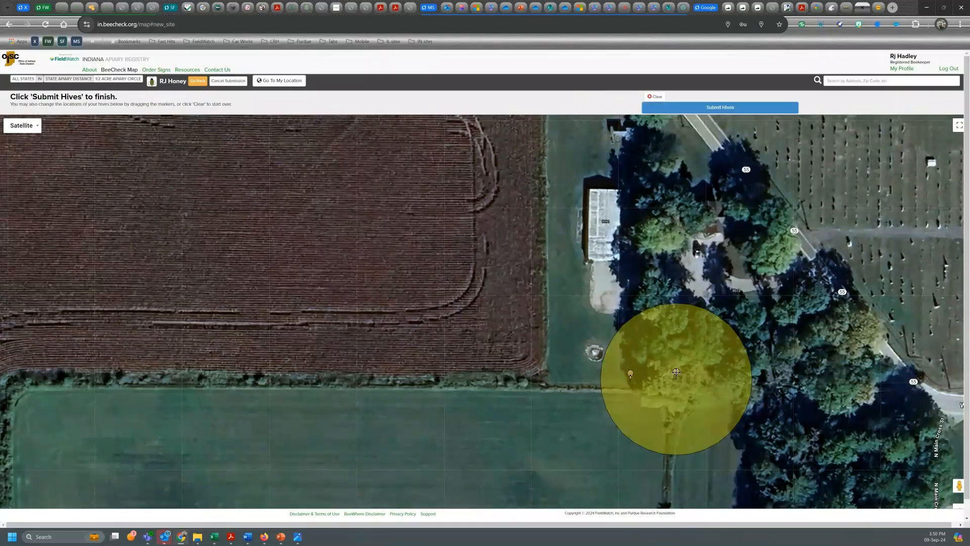
left_click(693, 108)
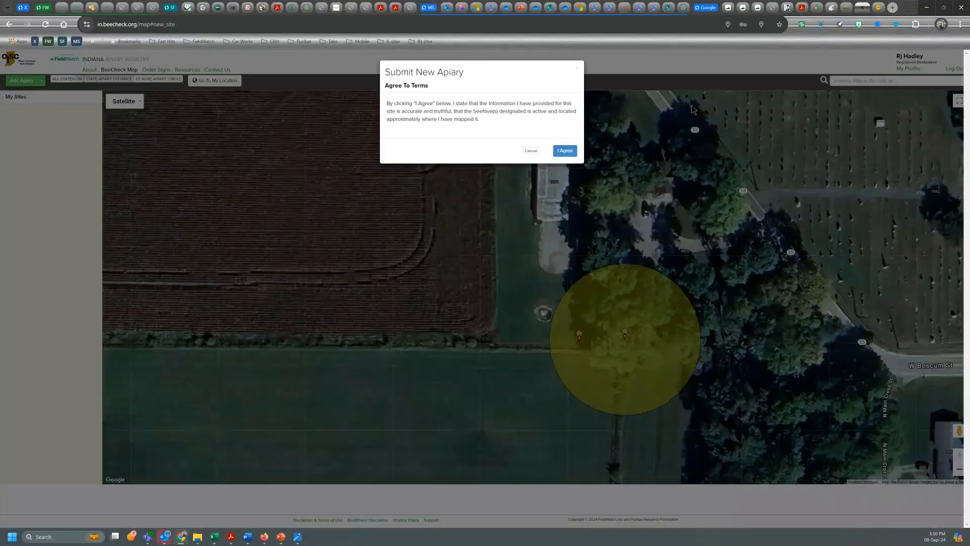
- Agree to the terms and acknowledge the sent-for-approval notice
left_click(559, 154)
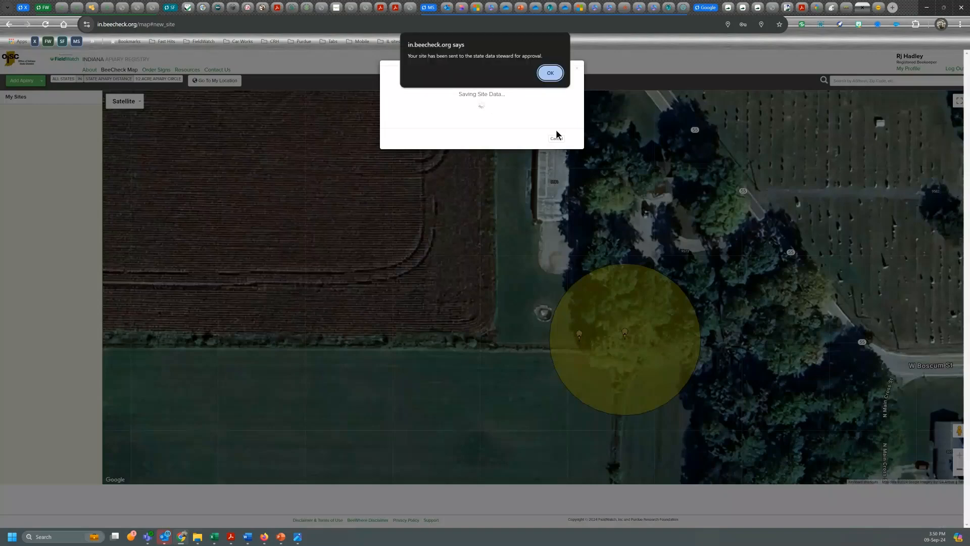
left_click(548, 74)
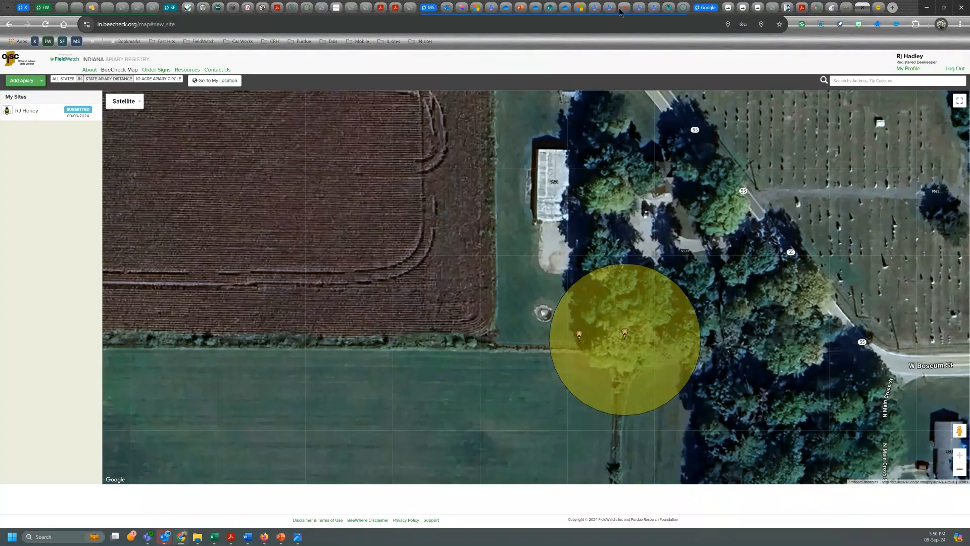
mouse_move(623, 11)
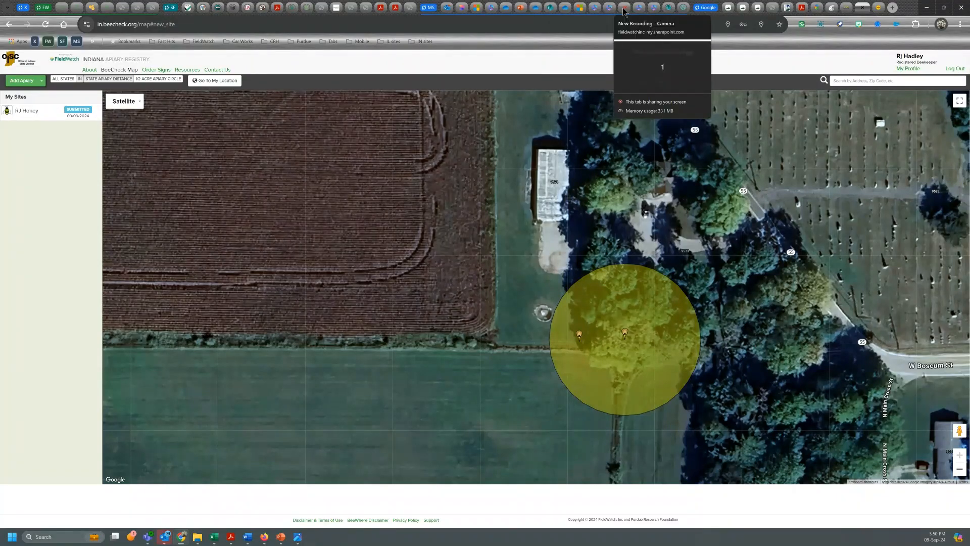